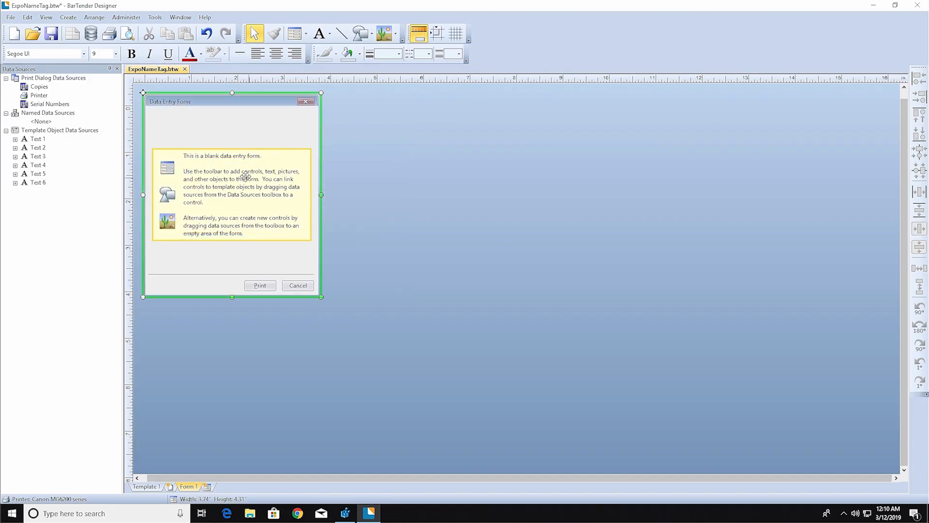
Turn on Specify Title in Form Properties and enter 'Participant Name Tag' as the form title.
{"action": "right_click", "coordinate": [237, 169]}
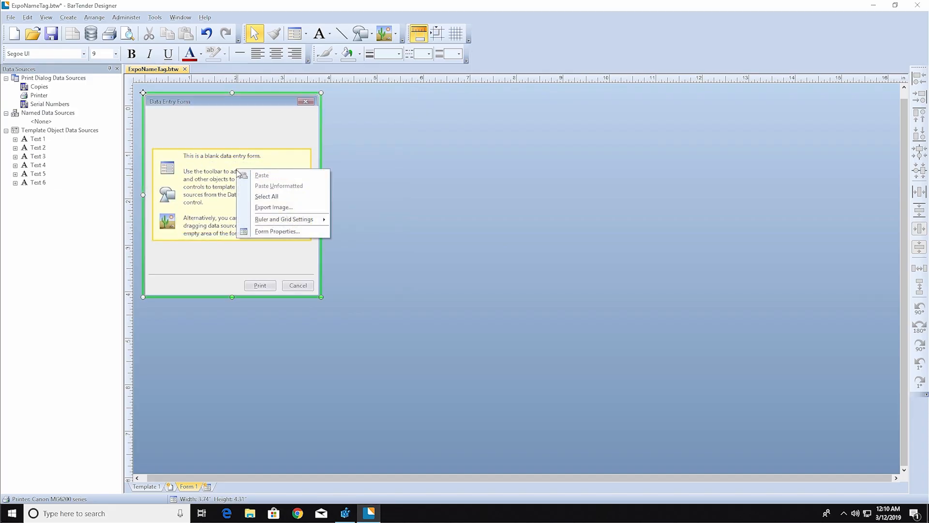
{"action": "left_click", "coordinate": [309, 233]}
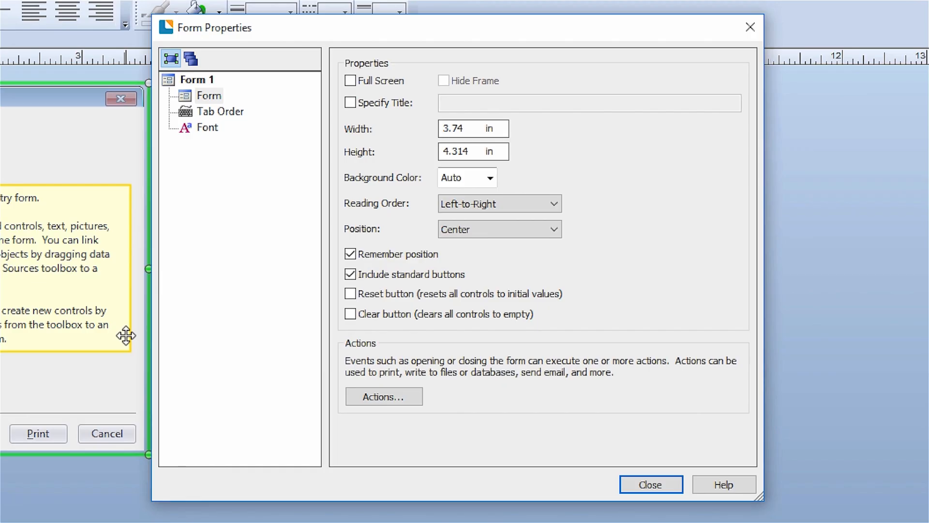
{"action": "left_click", "coordinate": [358, 103]}
{"action": "left_click", "coordinate": [470, 103]}
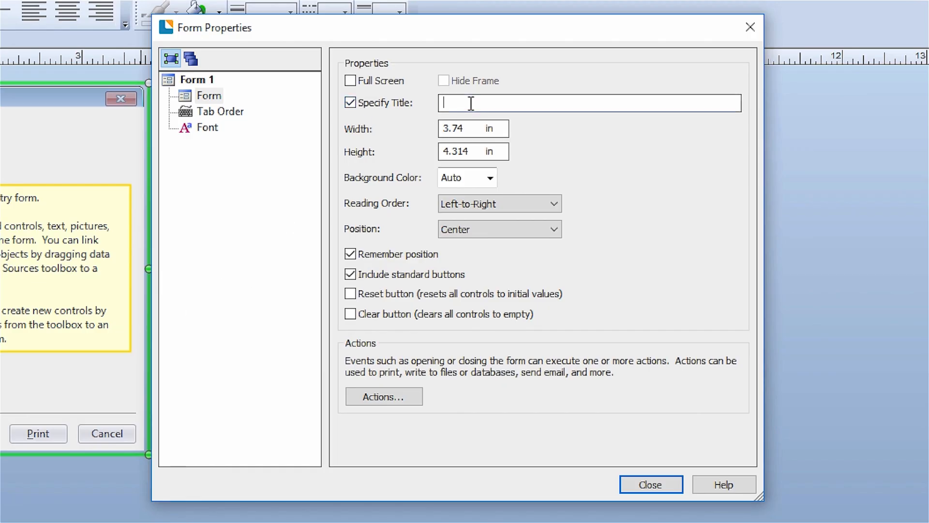
{"action": "type", "text": "Participant Name Tag"}
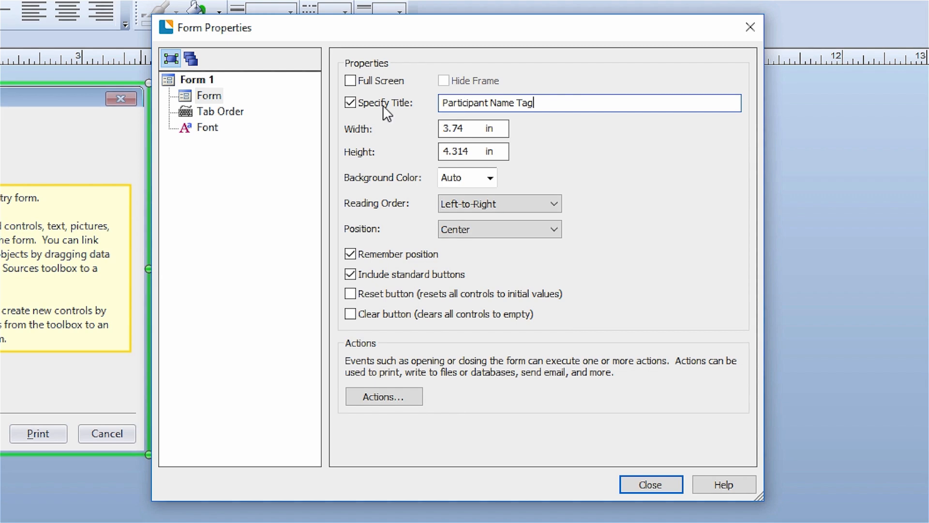
{"action": "left_click", "coordinate": [244, 118]}
{"action": "left_click", "coordinate": [214, 128]}
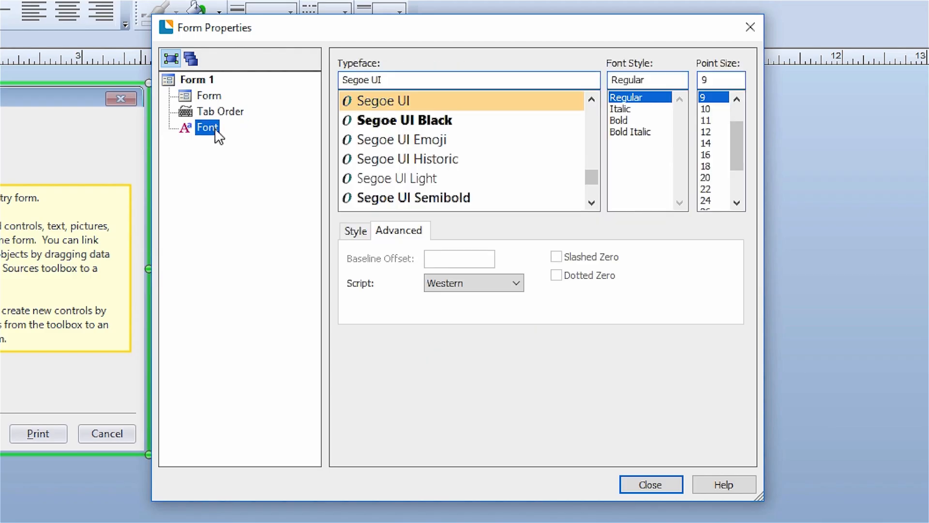
{"action": "left_click", "coordinate": [657, 487]}
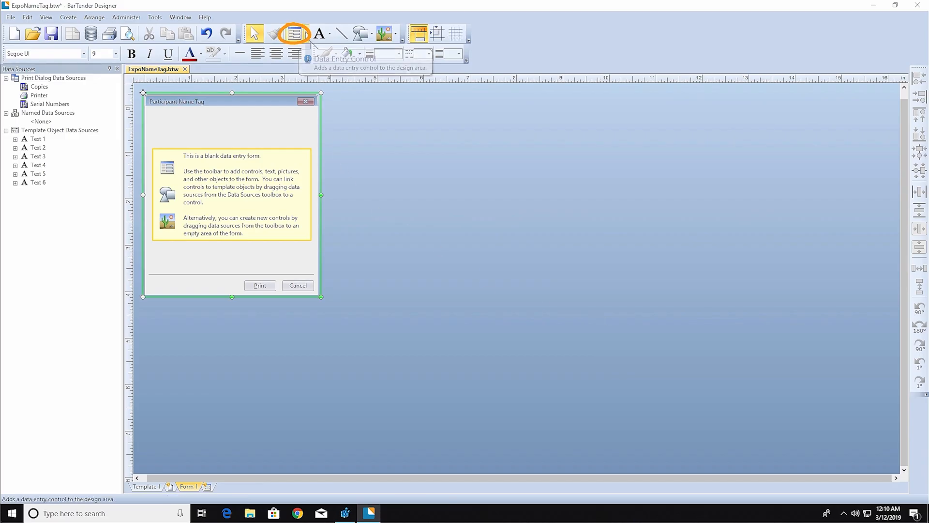
Add a Text Input Box to the form and position it near the top-left.
{"action": "left_click", "coordinate": [307, 35]}
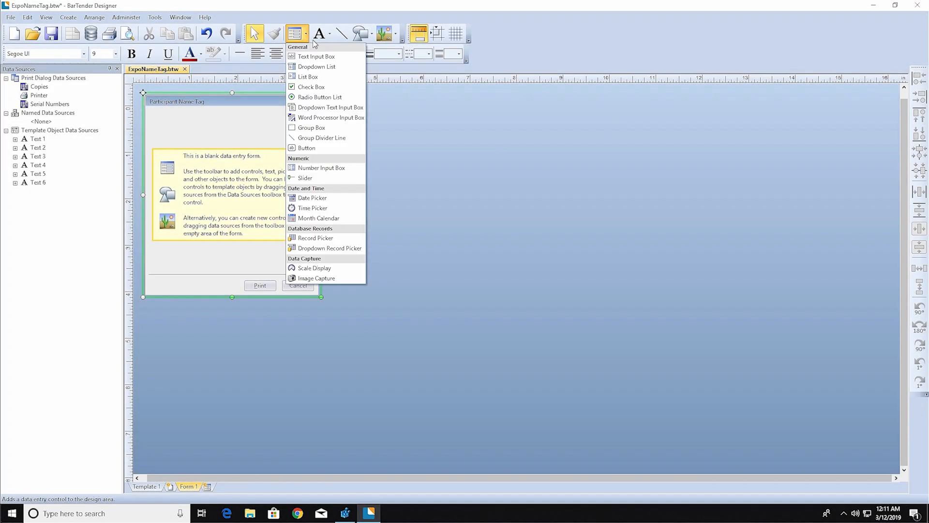
{"action": "left_click", "coordinate": [353, 61]}
{"action": "left_click", "coordinate": [239, 188]}
{"action": "left_click_drag", "start_coordinate": [251, 185], "coordinate": [219, 157]}
{"action": "left_click", "coordinate": [181, 174]}
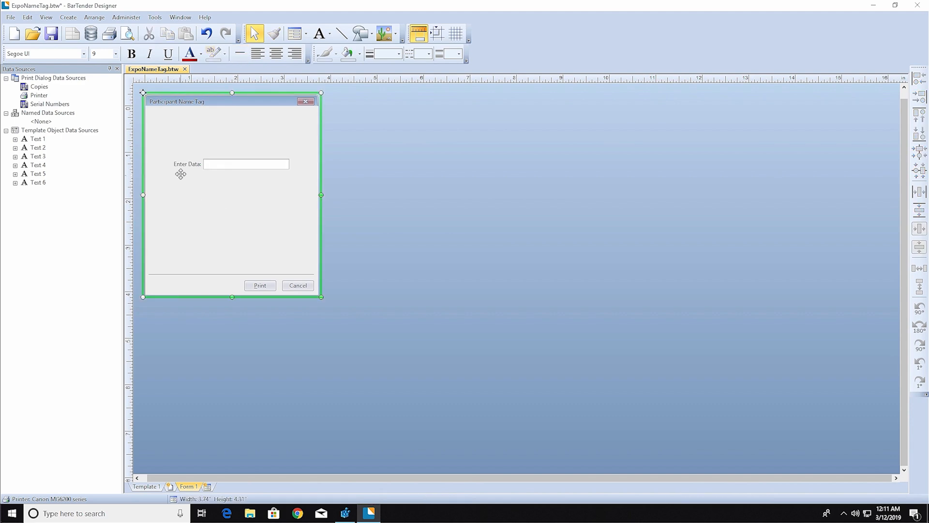
{"action": "left_click", "coordinate": [181, 164]}
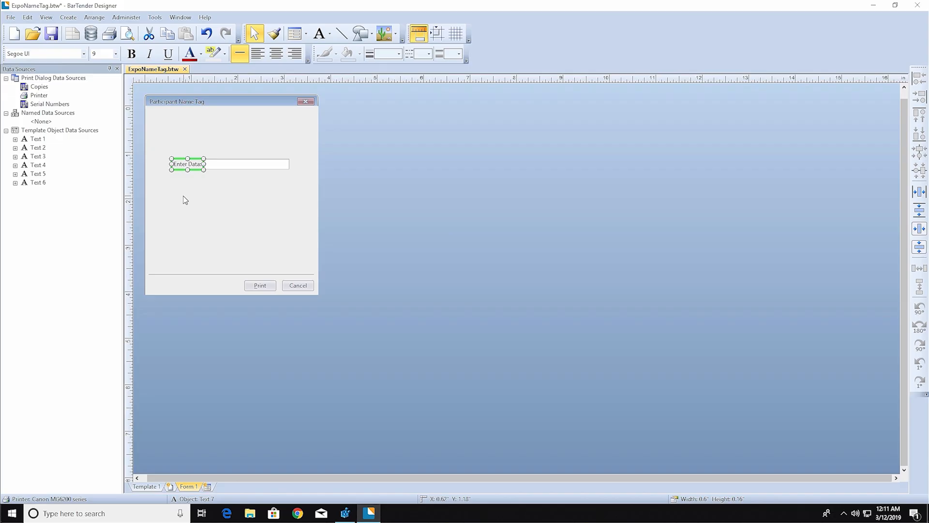
{"action": "left_click", "coordinate": [226, 175]}
{"action": "left_click", "coordinate": [226, 164]}
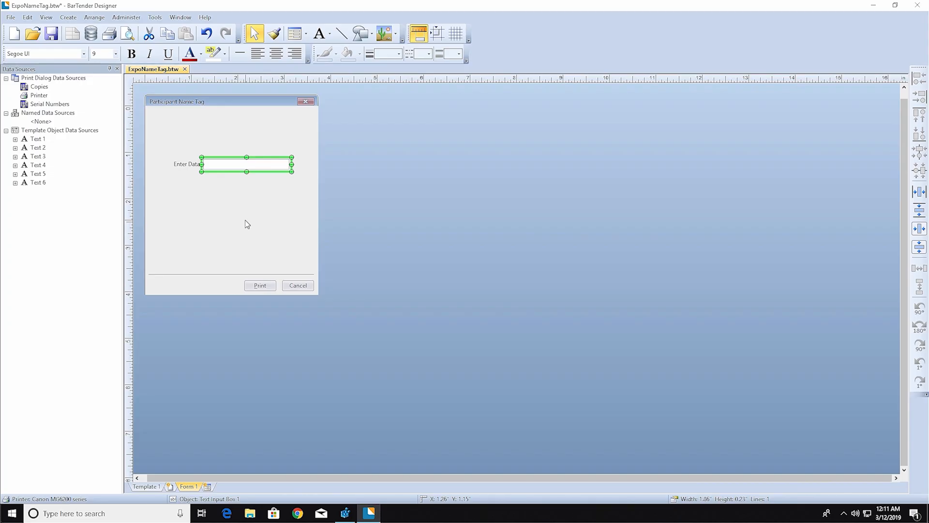
{"action": "left_click", "coordinate": [217, 213]}
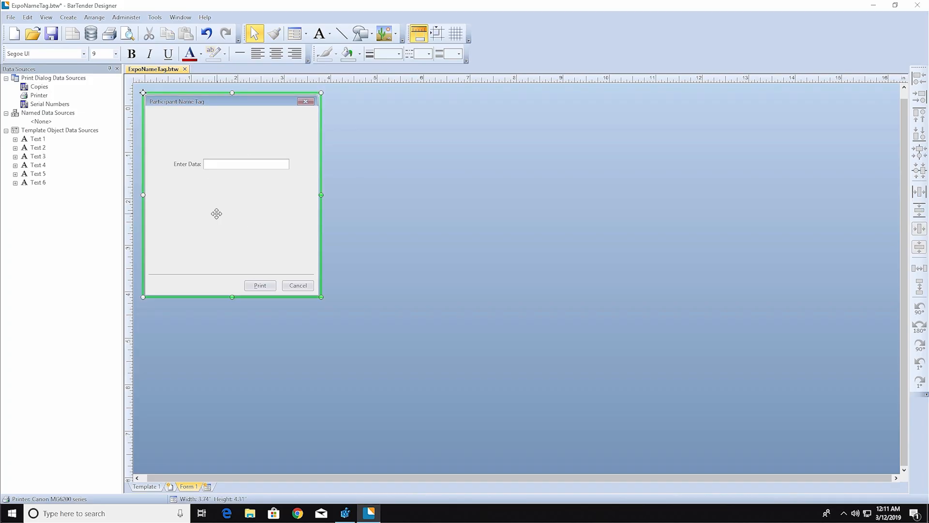
{"action": "left_click", "coordinate": [183, 167]}
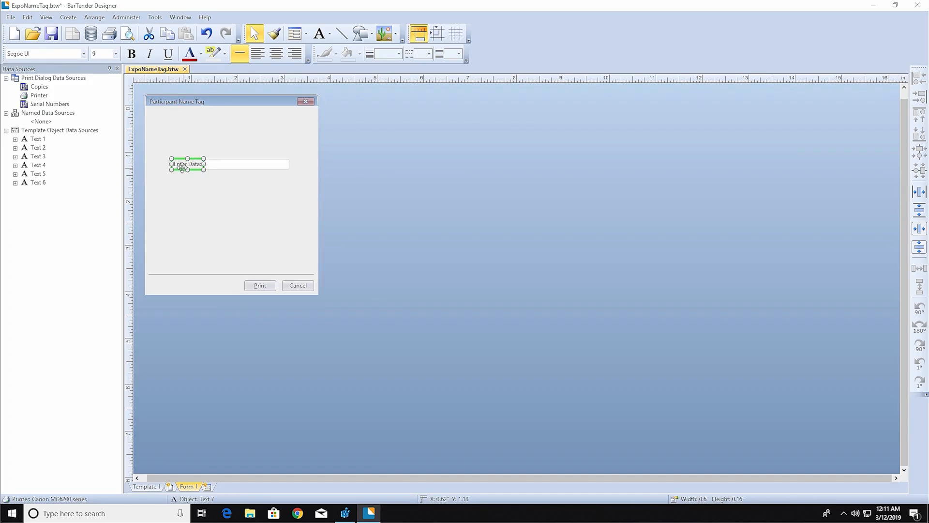
Change the input box's 'Enter Data:' label text to 'Participant Name:'.
{"action": "right_click", "coordinate": [180, 166]}
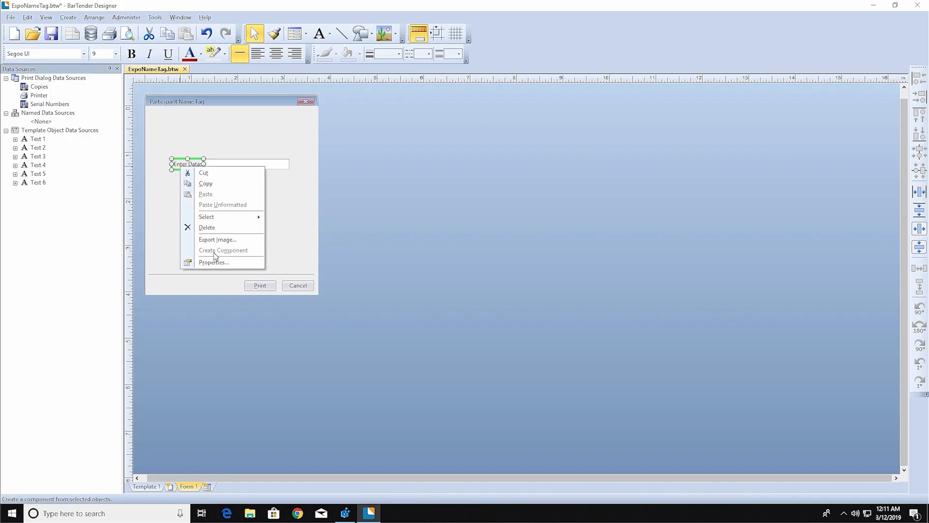
{"action": "left_click", "coordinate": [240, 264]}
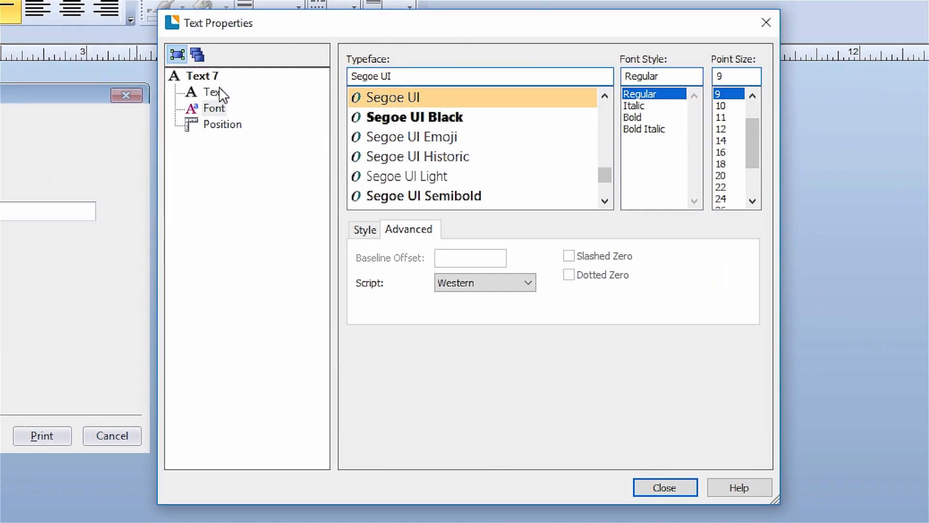
{"action": "left_click", "coordinate": [355, 99]}
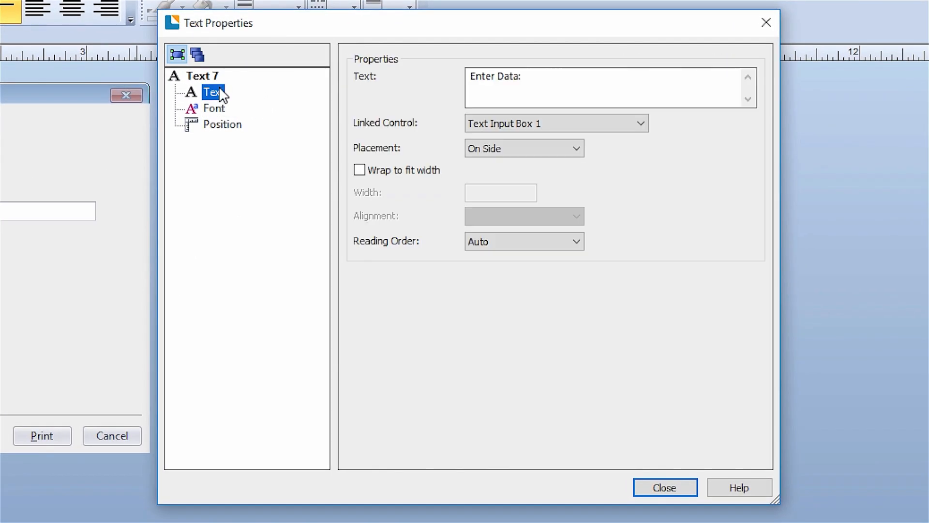
{"action": "left_click", "coordinate": [509, 78]}
{"action": "key", "text": "ctrl+a"}
{"action": "key", "text": "BackSpace"}
{"action": "type", "text": "Participant Name:"}
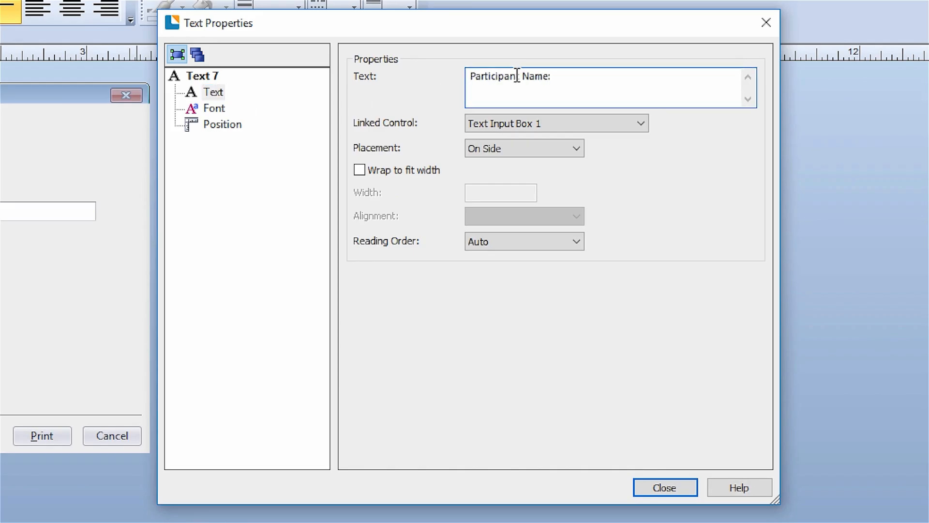
{"action": "left_click", "coordinate": [659, 490]}
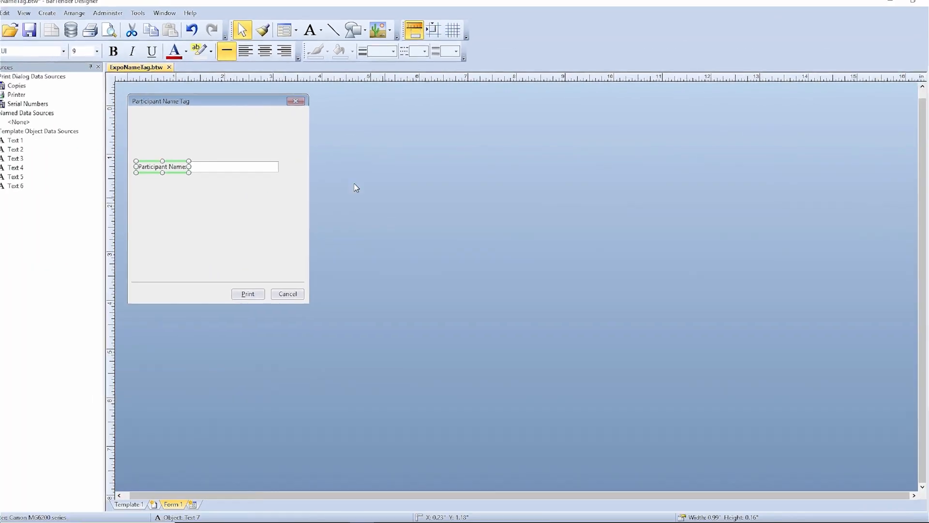
Shift the name field right and link it to Text 2's <Name> data source.
{"action": "left_click", "coordinate": [62, 202]}
{"action": "left_click_drag", "start_coordinate": [271, 158], "coordinate": [286, 161]}
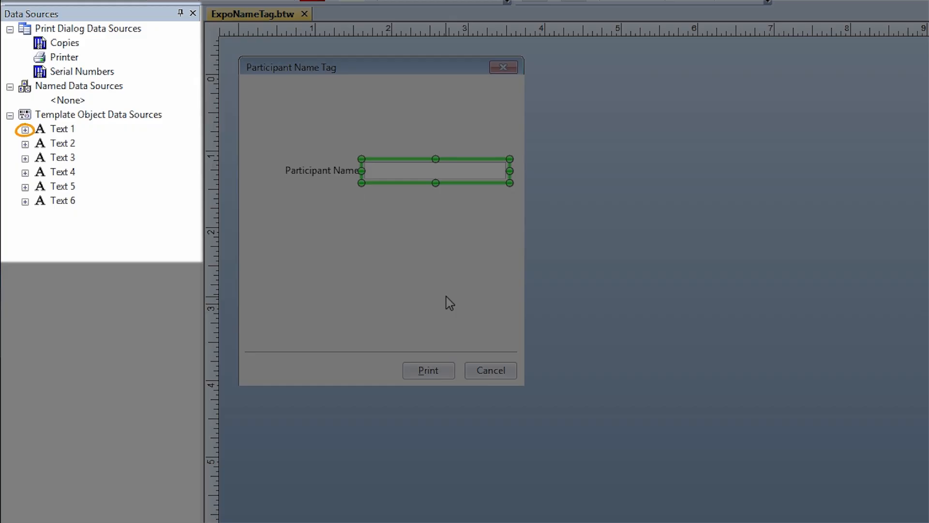
{"action": "left_click", "coordinate": [25, 130]}
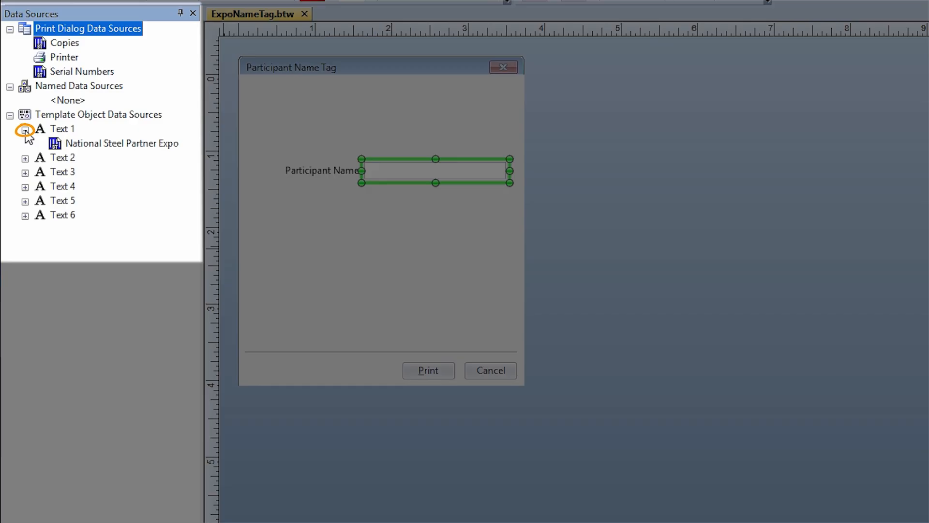
{"action": "left_click", "coordinate": [25, 159]}
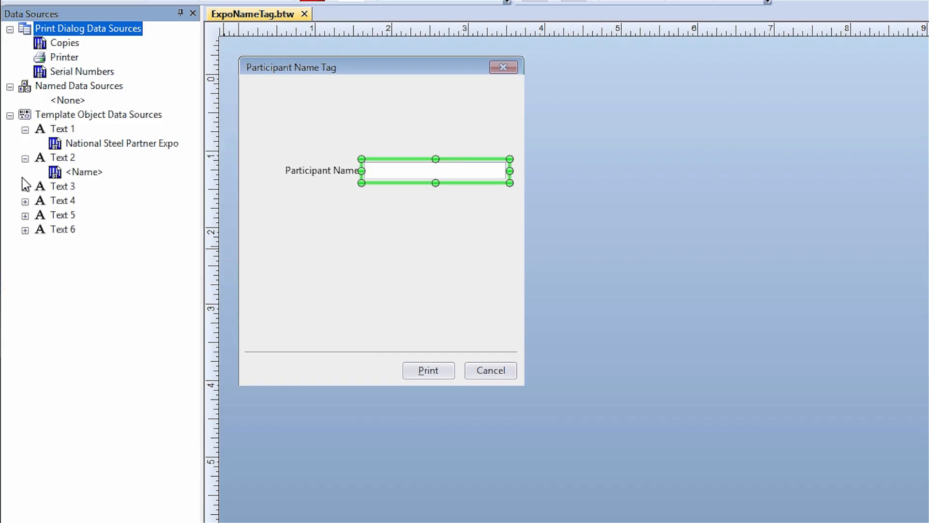
{"action": "mouse_move", "coordinate": [91, 184]}
{"action": "left_click_drag", "start_coordinate": [88, 174], "coordinate": [417, 168]}
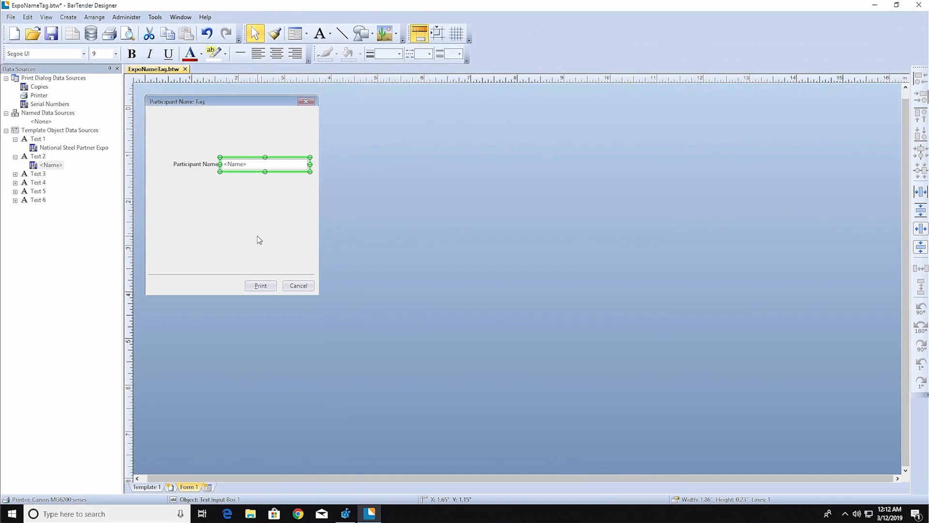
Add a dropdown list below the name field and open its List Items properties.
{"action": "left_click", "coordinate": [306, 37]}
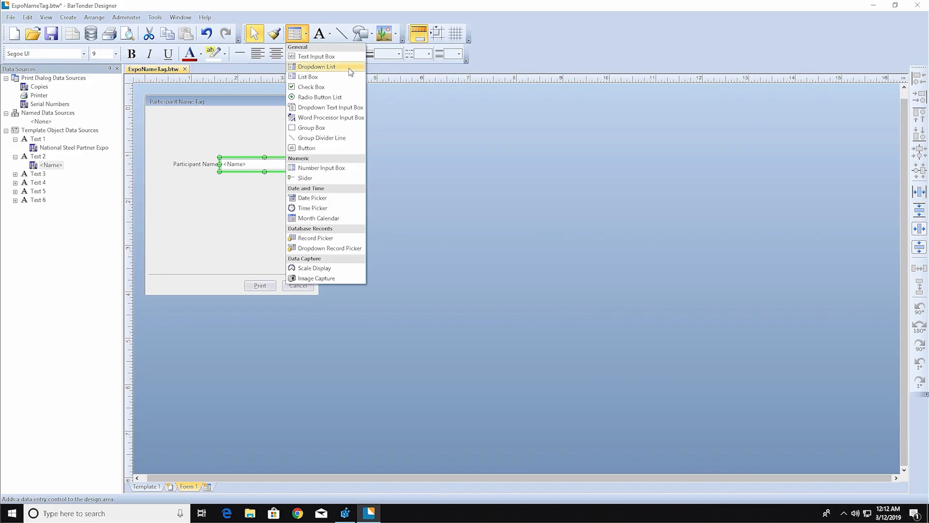
{"action": "left_click", "coordinate": [320, 67]}
{"action": "left_click", "coordinate": [228, 192]}
{"action": "left_click_drag", "start_coordinate": [232, 195], "coordinate": [211, 177]}
{"action": "right_click", "coordinate": [222, 185]}
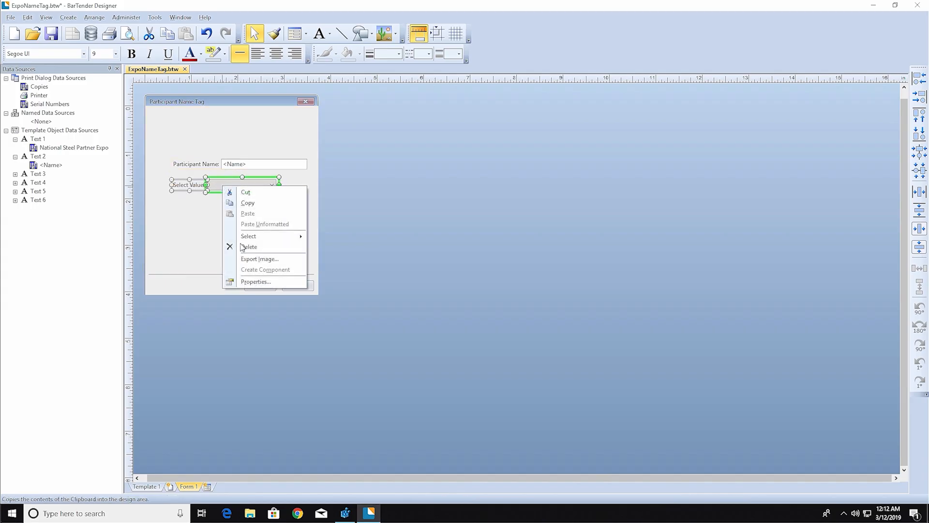
{"action": "left_click", "coordinate": [284, 286]}
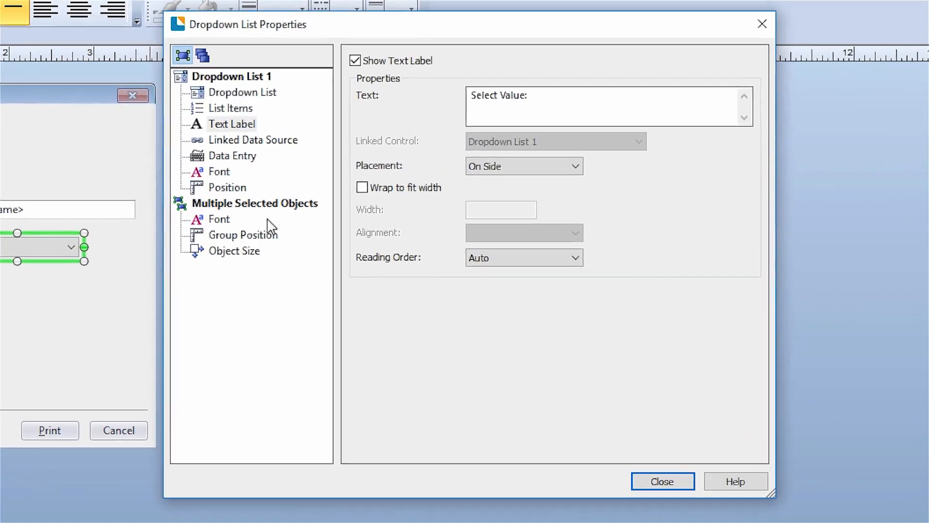
{"action": "left_click", "coordinate": [226, 109]}
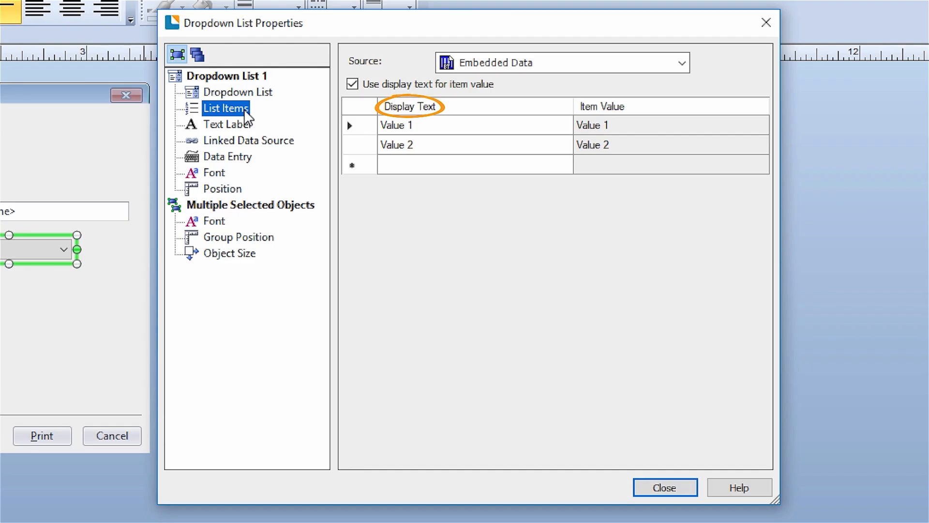
Enter list items West Virginia, Pennsylvania, New York, Ohio and Virginia.
{"action": "left_click", "coordinate": [421, 125]}
{"action": "type", "text": "West Virginia"}
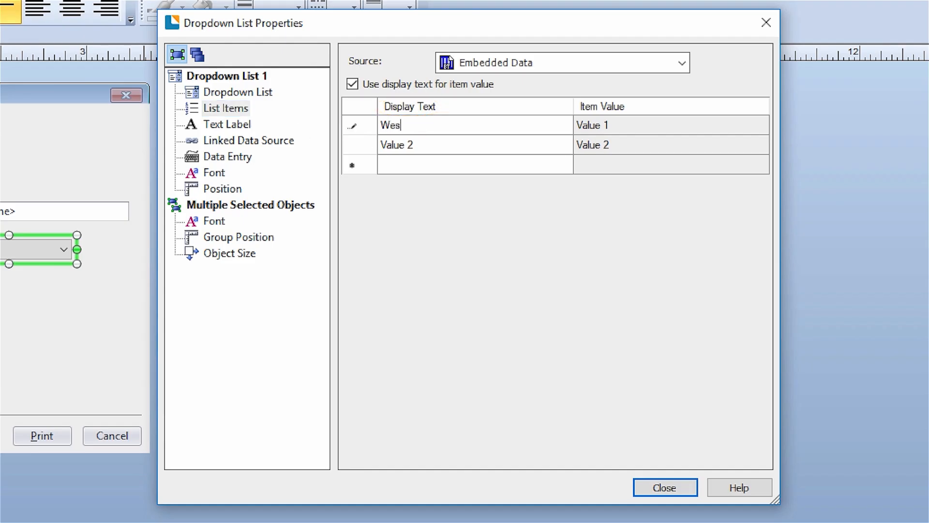
{"action": "key", "text": "Return"}
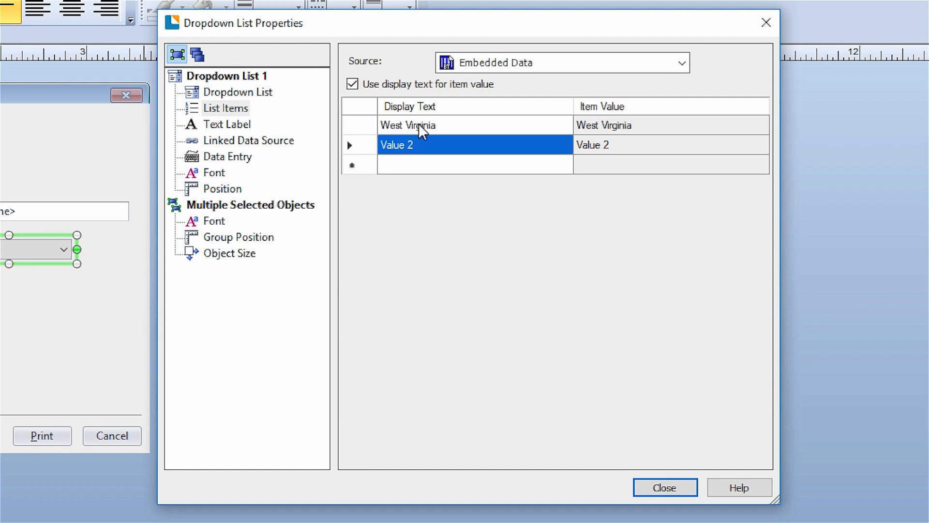
{"action": "type", "text": "Pennsylvania"}
{"action": "key", "text": "Return"}
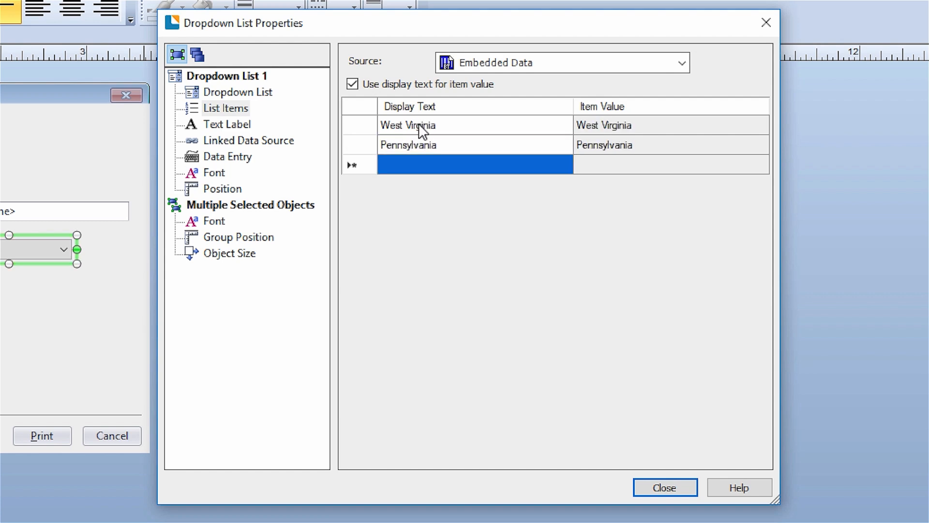
{"action": "type", "text": "New York"}
{"action": "key", "text": "Return"}
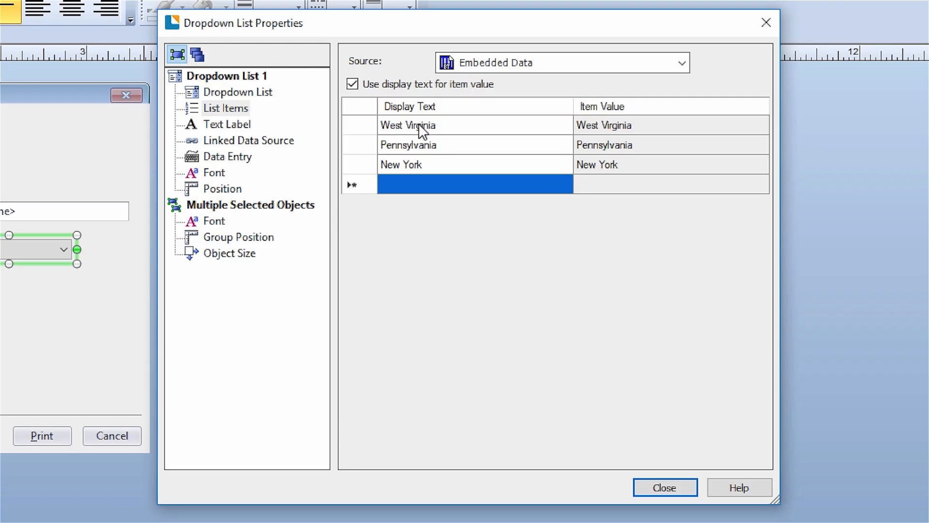
{"action": "type", "text": "Ohio"}
{"action": "key", "text": "Return"}
{"action": "type", "text": "Virginia"}
{"action": "key", "text": "Return"}
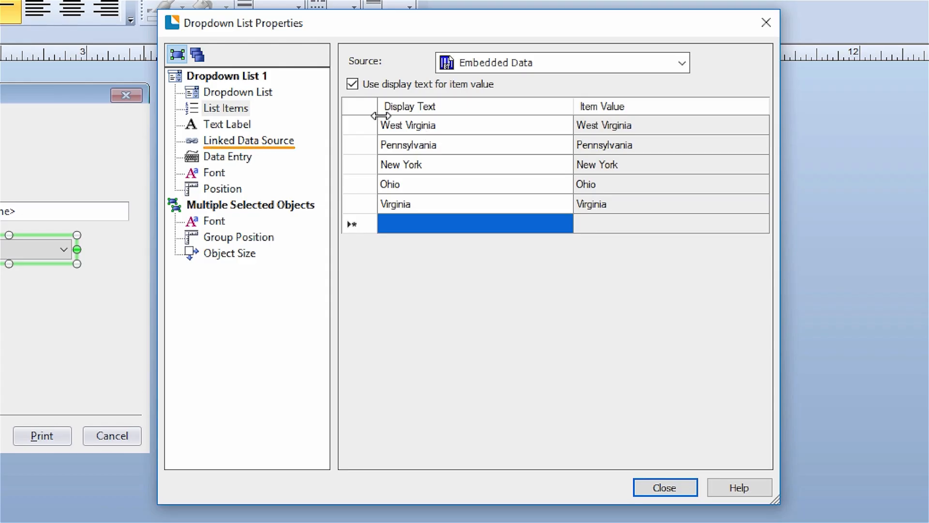
Set the dropdown's linked data source to Text 5's <State>.
{"action": "left_click", "coordinate": [288, 143]}
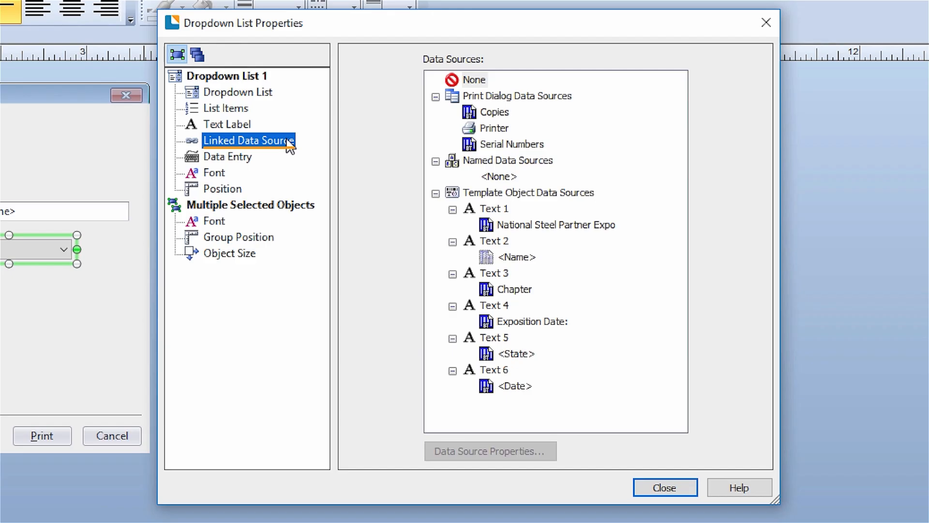
{"action": "left_click", "coordinate": [528, 357]}
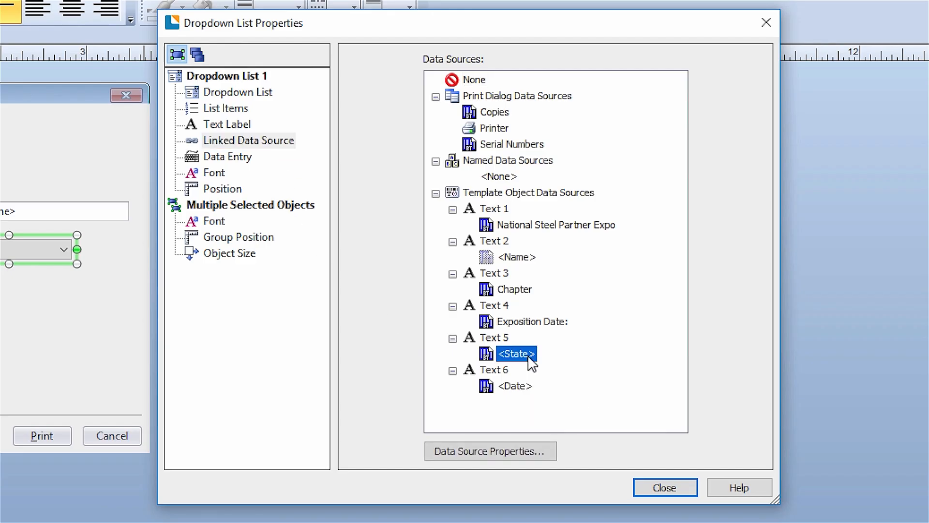
{"action": "left_click", "coordinate": [686, 486]}
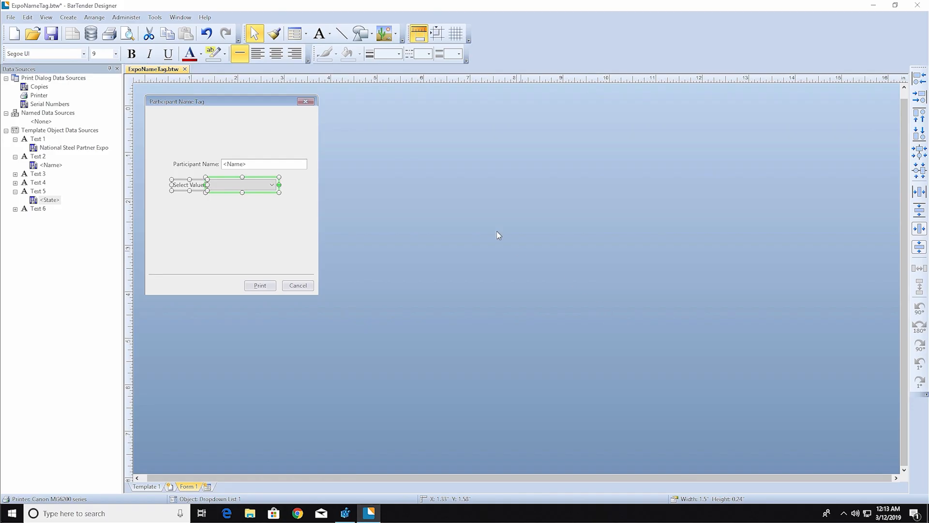
Add a date picker to the form below the Select Value dropdown.
{"action": "left_click", "coordinate": [305, 34]}
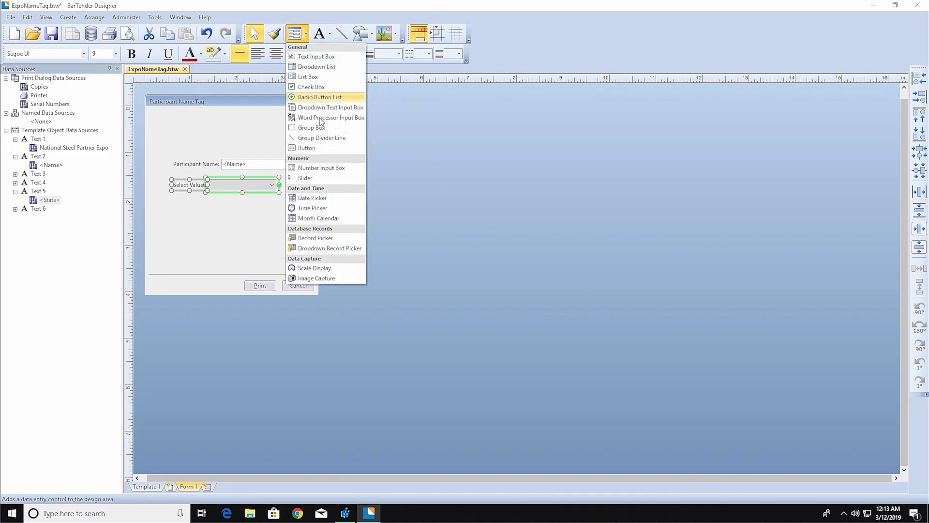
{"action": "left_click", "coordinate": [354, 205]}
{"action": "left_click", "coordinate": [236, 213]}
{"action": "left_click_drag", "start_coordinate": [237, 214], "coordinate": [223, 208]}
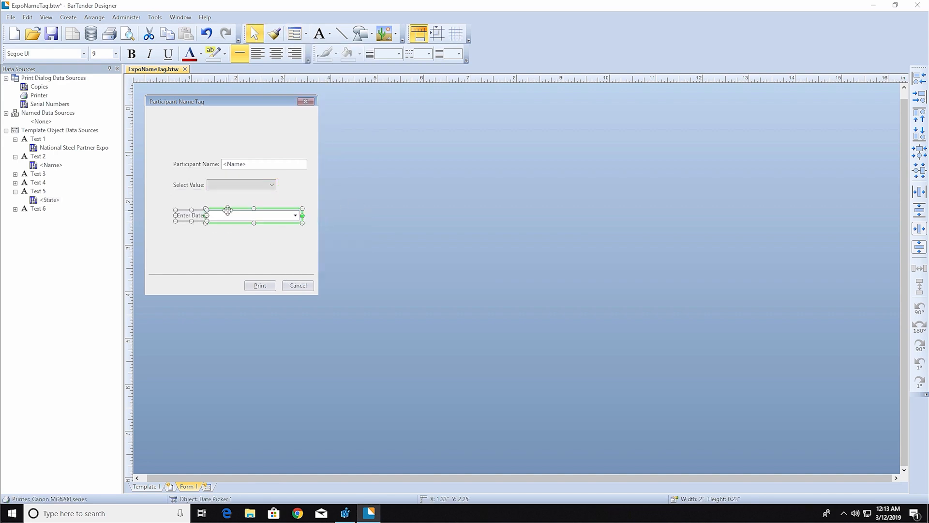
Set the data type of Text 6's <Date> source to Date.
{"action": "left_click", "coordinate": [15, 209]}
{"action": "right_click", "coordinate": [46, 219]}
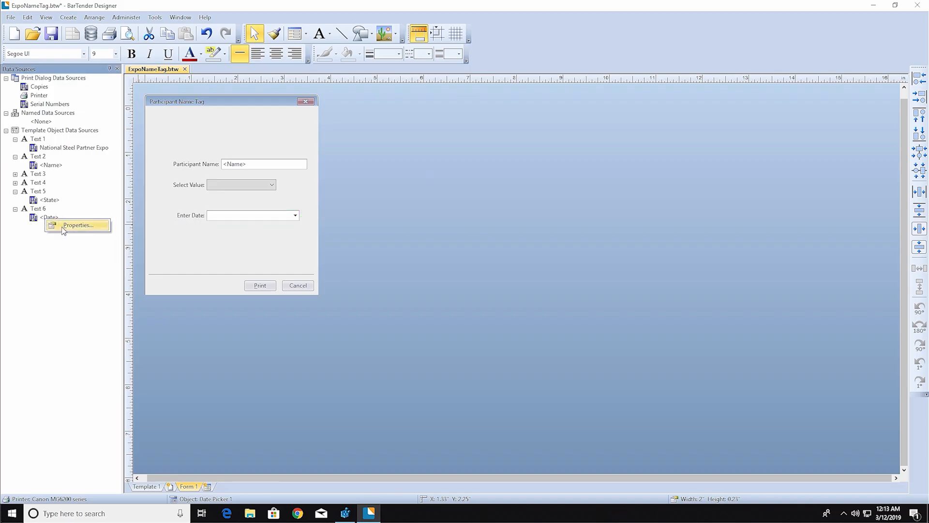
{"action": "left_click", "coordinate": [63, 226]}
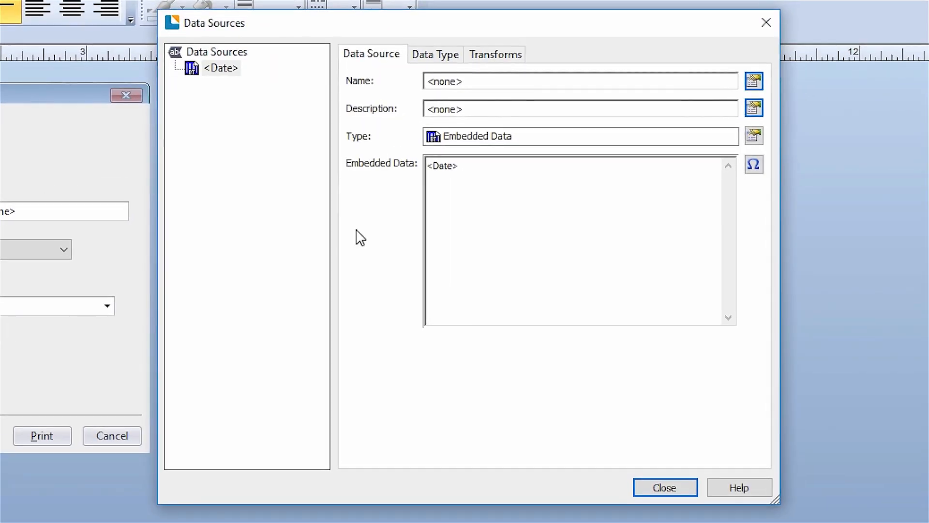
{"action": "left_click", "coordinate": [444, 57]}
{"action": "left_click", "coordinate": [752, 83]}
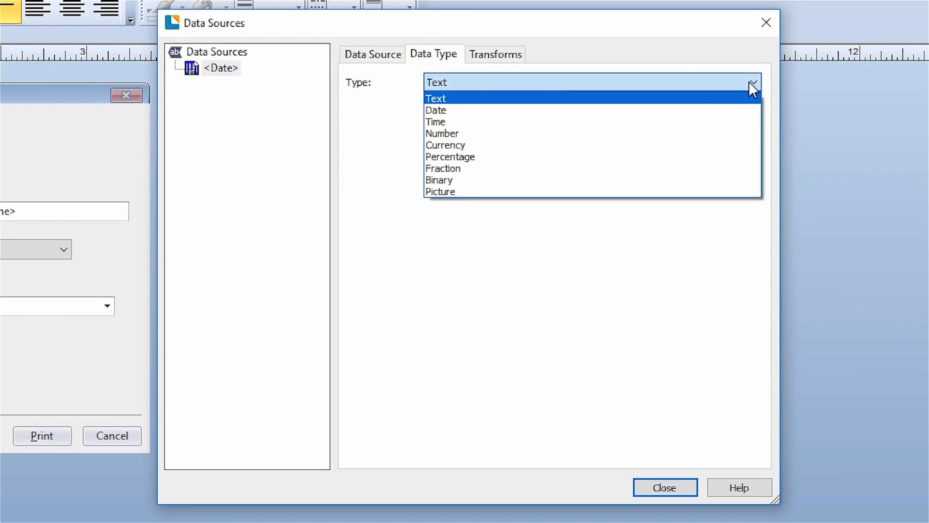
{"action": "left_click", "coordinate": [731, 111]}
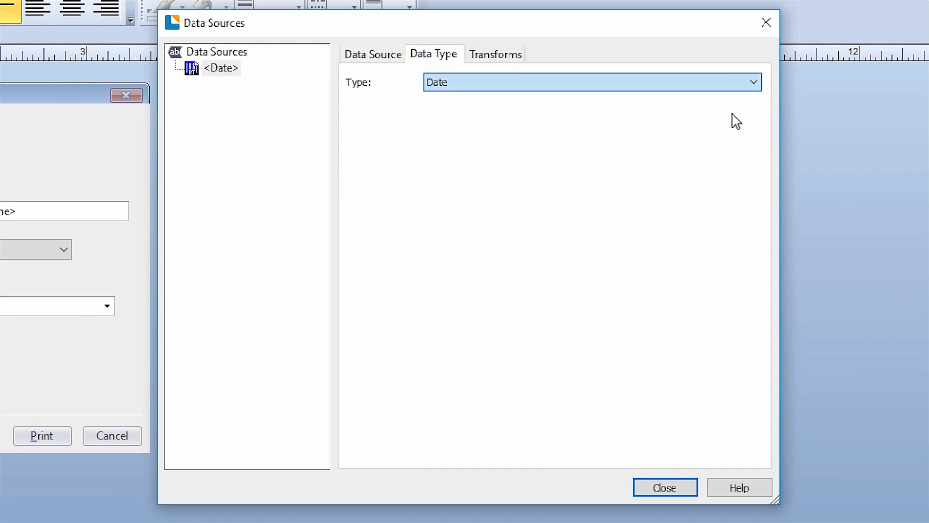
{"action": "left_click", "coordinate": [665, 488]}
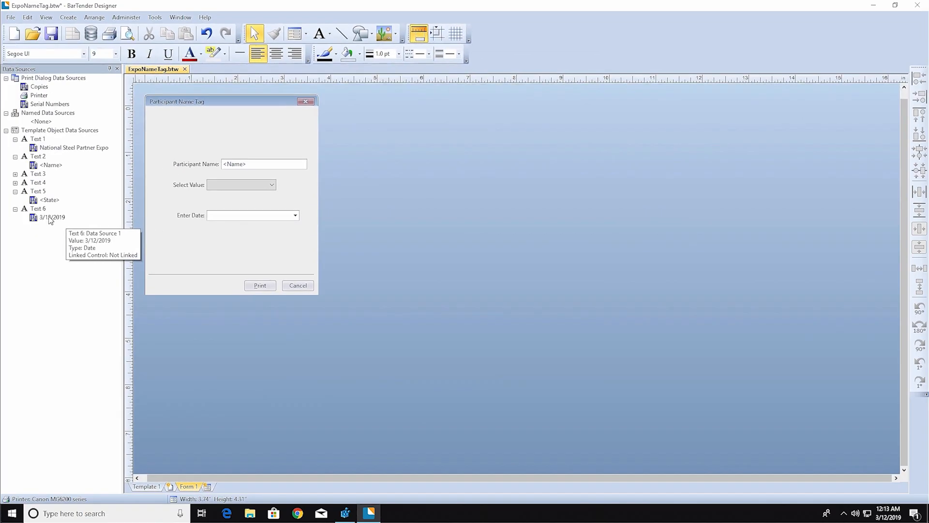
Link the 3/12/2019 date source to the date picker and draw a horizontal divider line.
{"action": "left_click_drag", "start_coordinate": [49, 217], "coordinate": [228, 213]}
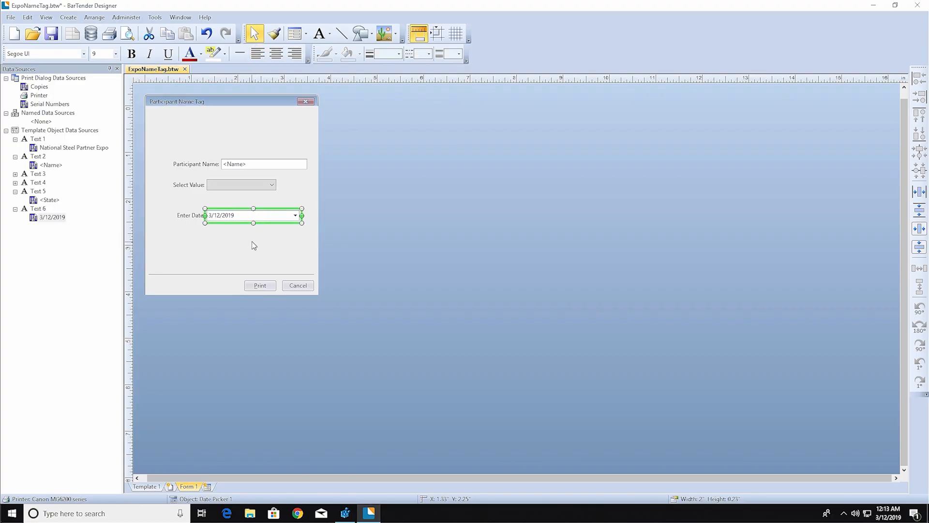
{"action": "left_click", "coordinate": [341, 33]}
{"action": "left_click_drag", "start_coordinate": [143, 141], "coordinate": [319, 141]}
Insert the steel logo image file at the form's top-left.
{"action": "left_click", "coordinate": [384, 35]}
{"action": "left_click", "coordinate": [397, 56]}
{"action": "left_click", "coordinate": [503, 197]}
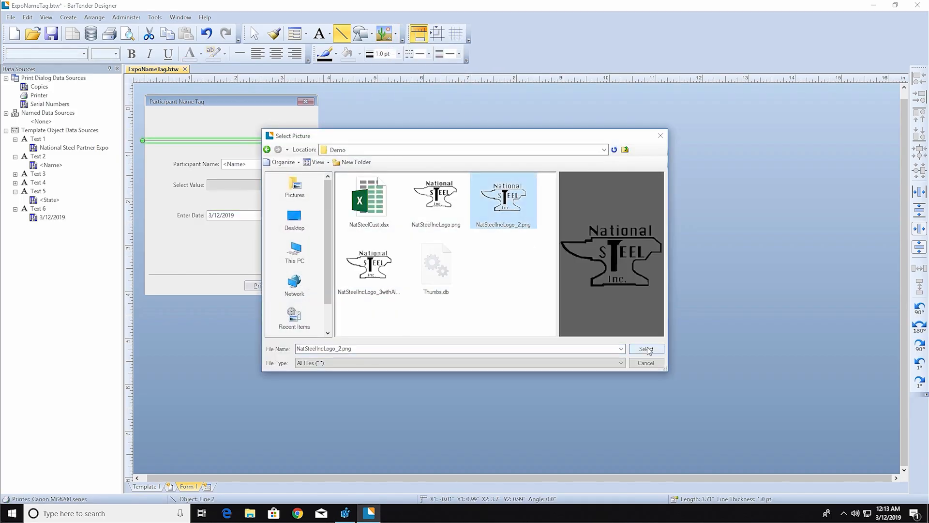
{"action": "left_click", "coordinate": [647, 349]}
{"action": "left_click", "coordinate": [146, 111]}
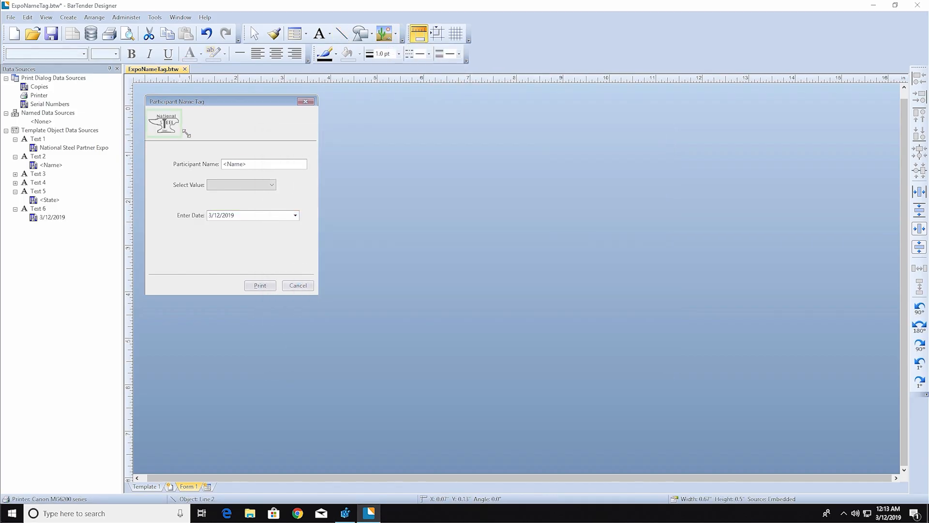
Add the 'National Steel Partner Expo' heading in bold italic Franklin Gothic Book.
{"action": "left_click", "coordinate": [237, 123]}
{"action": "right_click", "coordinate": [237, 123]}
{"action": "left_click", "coordinate": [271, 218]}
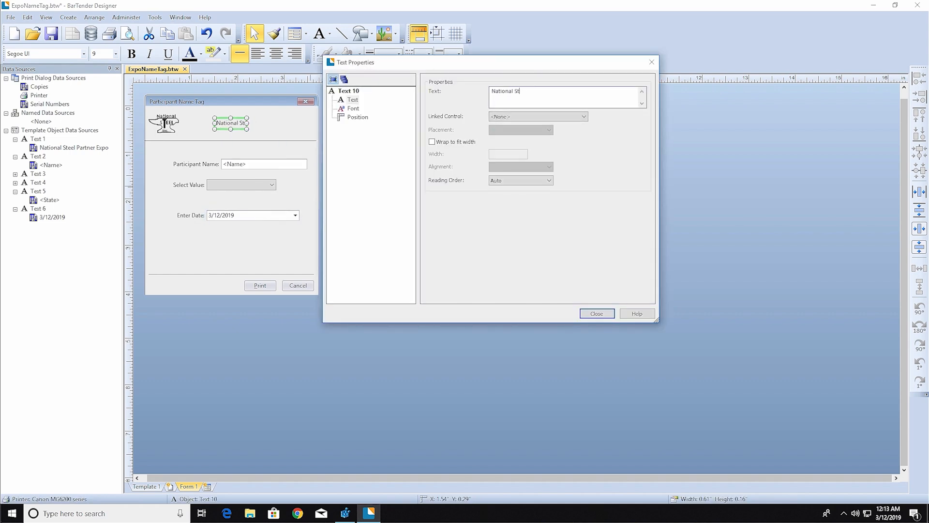
{"action": "left_click", "coordinate": [603, 314]}
{"action": "left_click", "coordinate": [84, 54]}
{"action": "left_click_drag", "start_coordinate": [159, 279], "coordinate": [160, 157]}
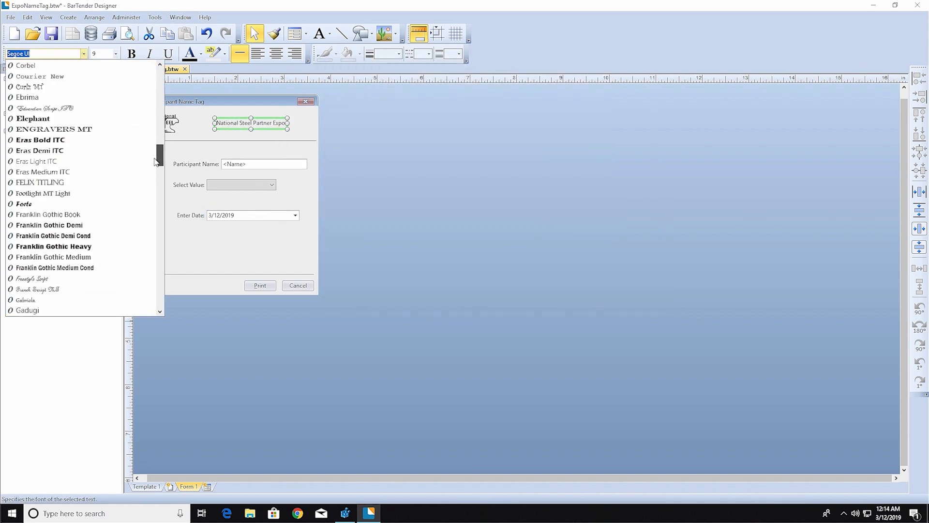
{"action": "left_click", "coordinate": [72, 214]}
{"action": "left_click", "coordinate": [150, 54]}
{"action": "left_click", "coordinate": [135, 55]}
Align the heading vertically with the logo and center both horizontally on the form.
{"action": "left_click_drag", "start_coordinate": [248, 125], "coordinate": [228, 127]}
{"action": "left_click_drag", "start_coordinate": [174, 115], "coordinate": [181, 114]}
{"action": "left_click", "coordinate": [218, 127], "text": "ctrl"}
{"action": "left_click", "coordinate": [919, 171]}
{"action": "left_click", "coordinate": [922, 231]}
Set the form background colour to white.
{"action": "right_click", "coordinate": [196, 225]}
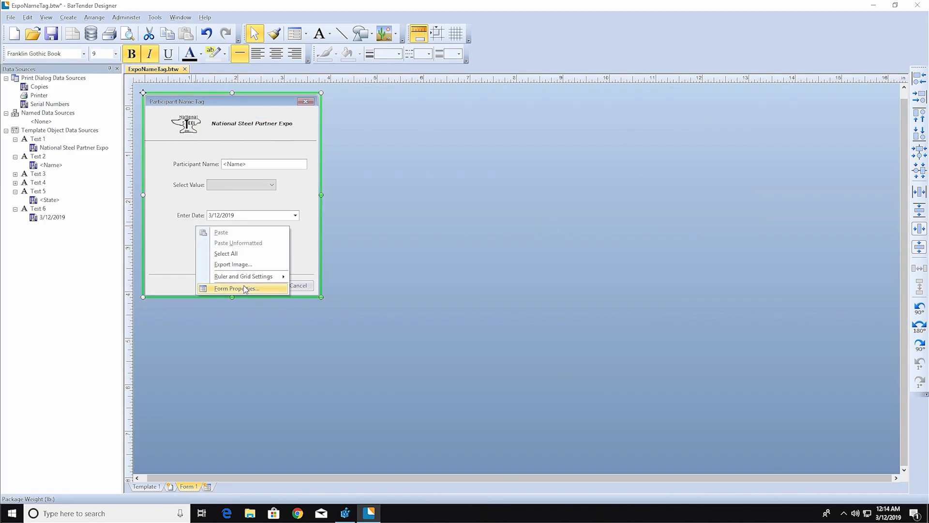
{"action": "left_click", "coordinate": [244, 288]}
{"action": "left_click", "coordinate": [354, 99]}
{"action": "left_click", "coordinate": [508, 145]}
{"action": "left_click", "coordinate": [544, 204]}
{"action": "left_click", "coordinate": [603, 314]}
Place the narrowed dropdown and date picker side by side and shorten the form.
{"action": "left_click_drag", "start_coordinate": [253, 159], "coordinate": [231, 155]}
{"action": "left_click_drag", "start_coordinate": [225, 180], "coordinate": [201, 185]}
{"action": "left_click_drag", "start_coordinate": [255, 189], "coordinate": [290, 184]}
{"action": "left_click_drag", "start_coordinate": [342, 189], "coordinate": [292, 188]}
{"action": "left_click", "coordinate": [218, 294]}
{"action": "left_click_drag", "start_coordinate": [218, 295], "coordinate": [218, 224]}
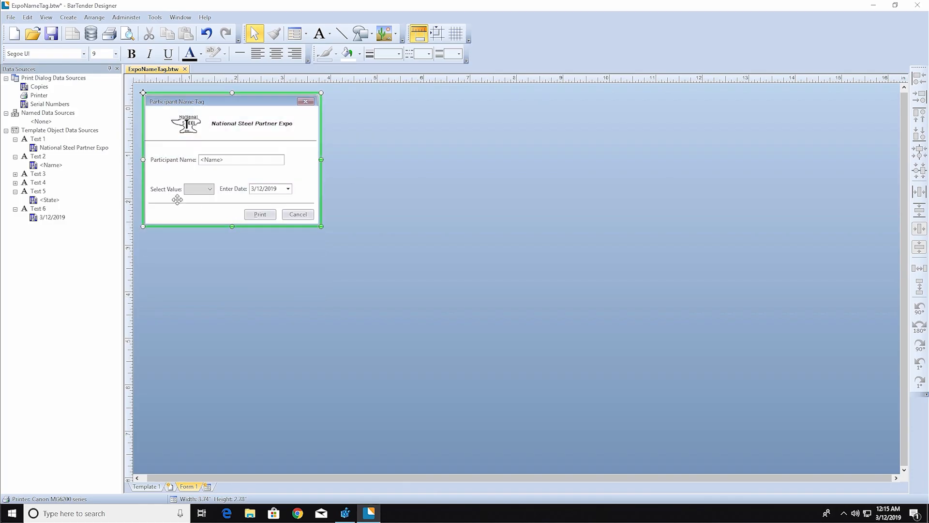
Rename the Select Value label to 'Chapter:' and return to Template 1.
{"action": "double_click", "coordinate": [166, 188]}
{"action": "left_click", "coordinate": [600, 314]}
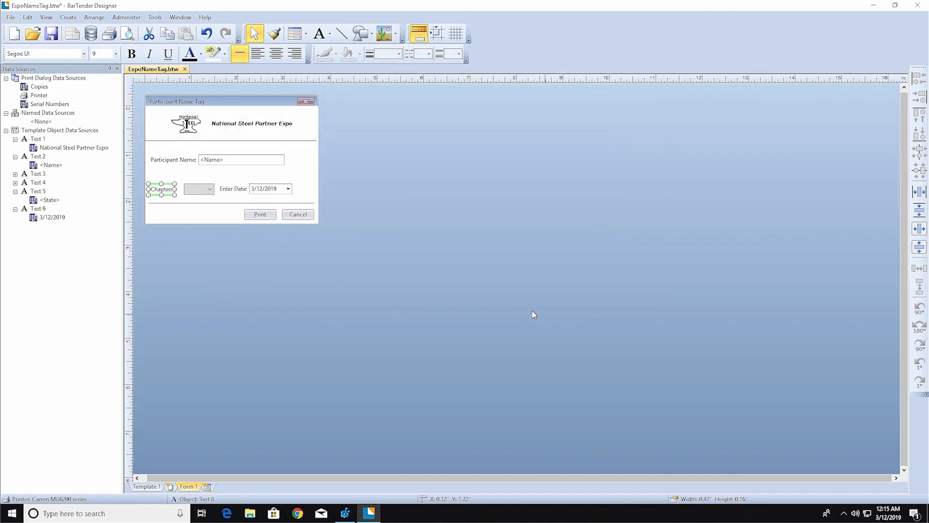
{"action": "left_click", "coordinate": [146, 486]}
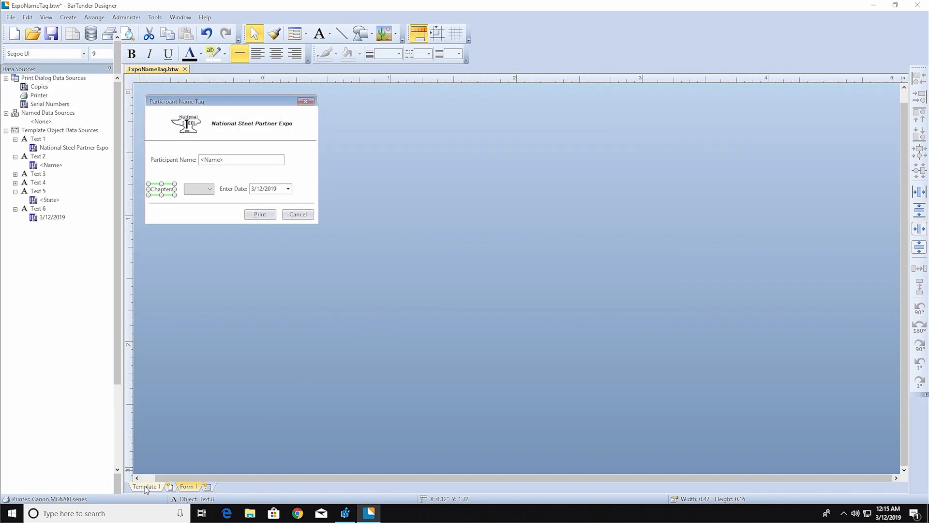
Print-preview the tag with a participant's name, New York chapter and date 3/15/2019.
{"action": "left_click", "coordinate": [11, 18]}
{"action": "left_click", "coordinate": [48, 126]}
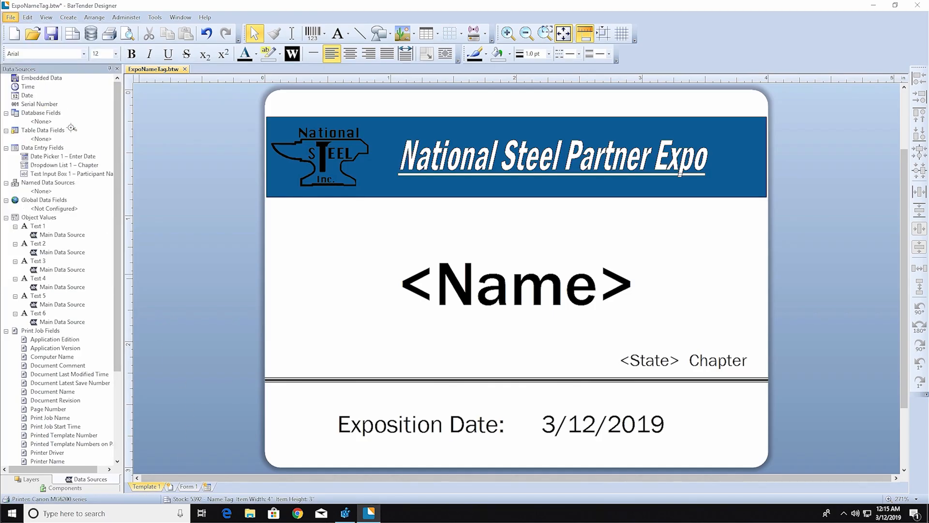
{"action": "type", "text": "John McClain"}
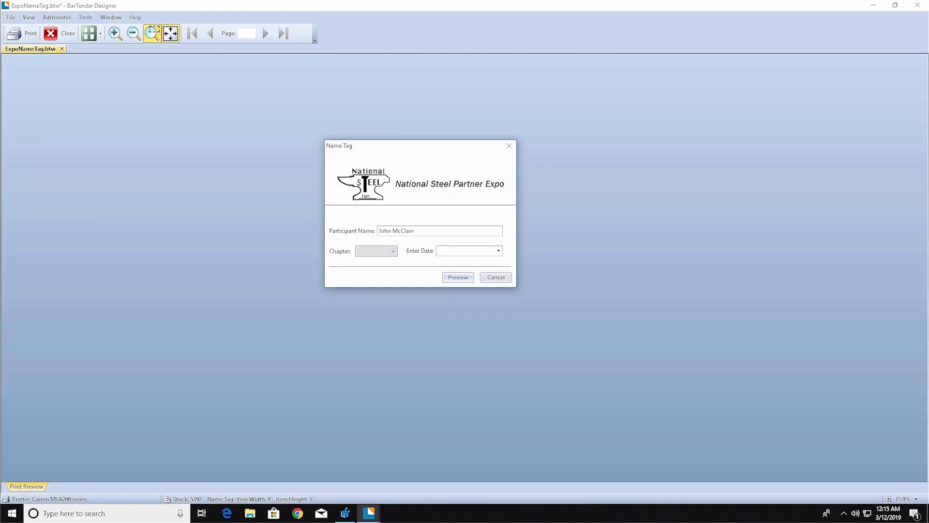
{"action": "left_click", "coordinate": [392, 252]}
{"action": "left_click", "coordinate": [388, 275]}
{"action": "left_click", "coordinate": [498, 251]}
{"action": "left_click", "coordinate": [522, 309]}
{"action": "left_click", "coordinate": [458, 277]}
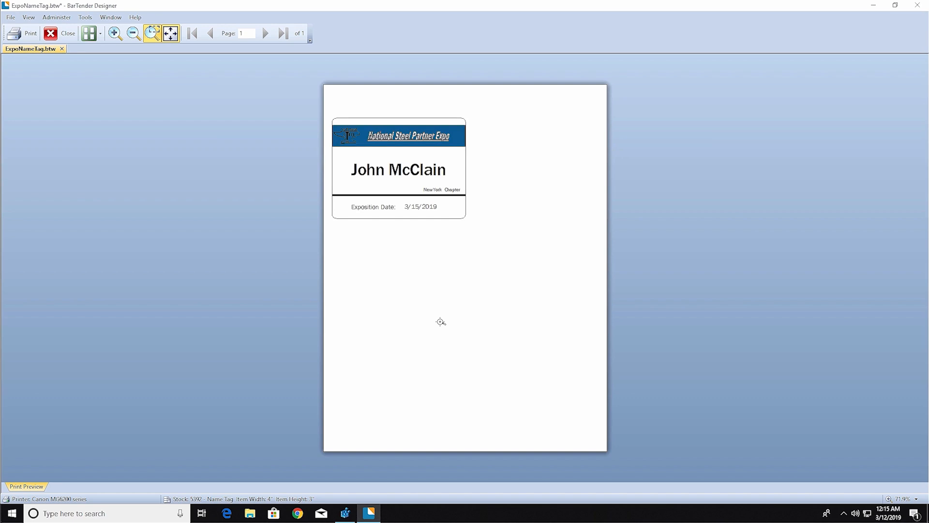